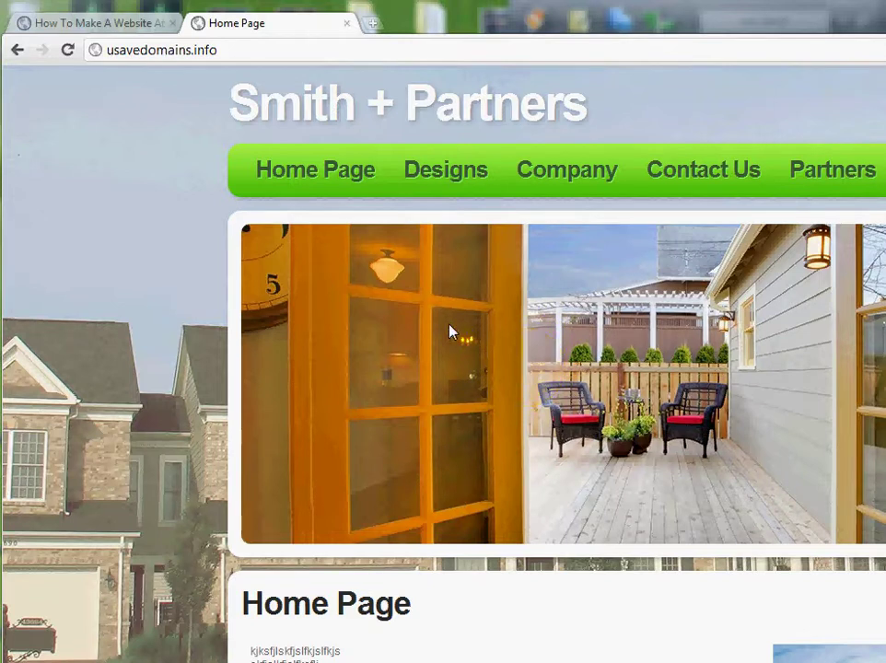
Step: Switch from the Smith + Partners sample site to the usavedomains.com browser tab
click(129, 23)
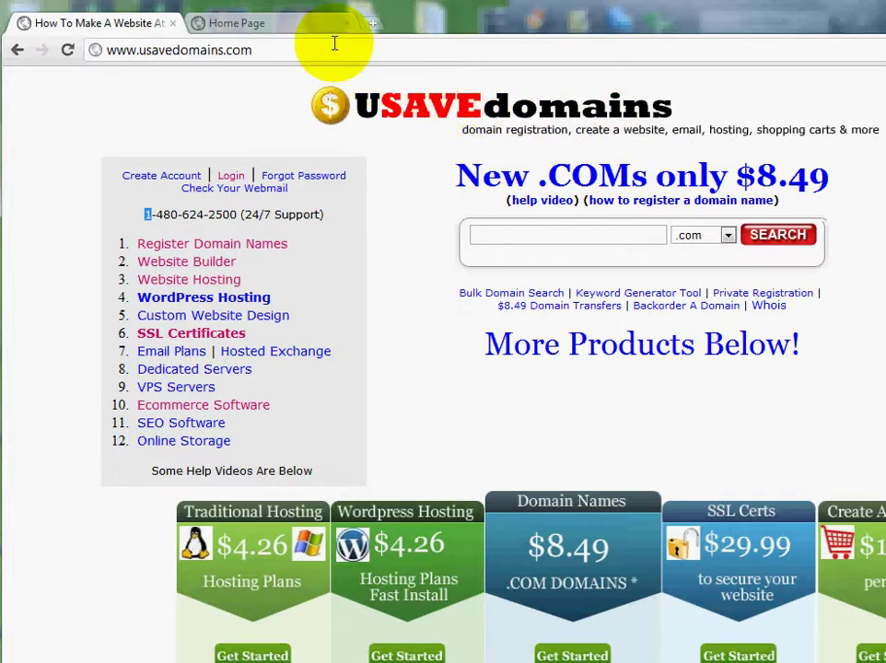
click(291, 26)
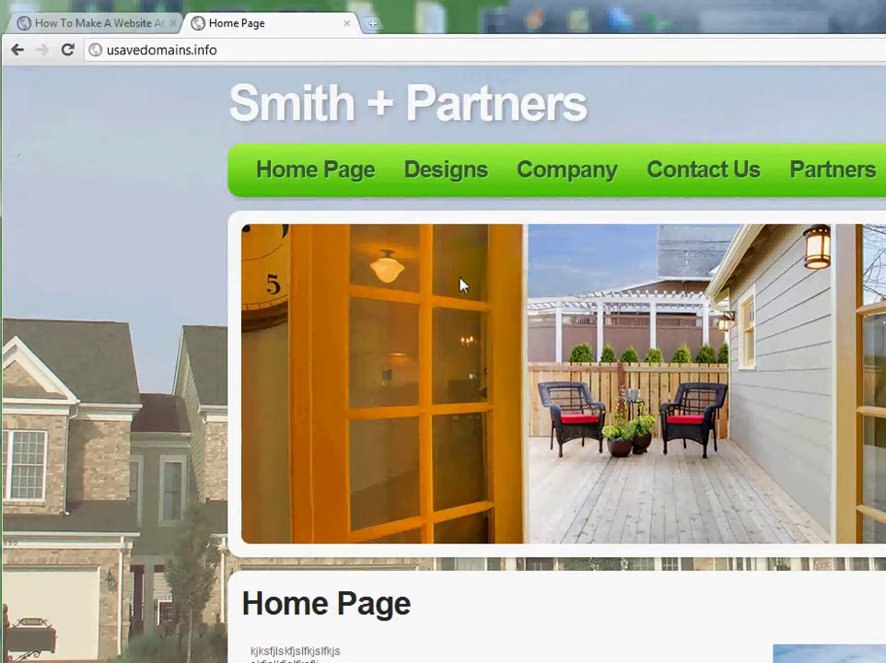
click(122, 24)
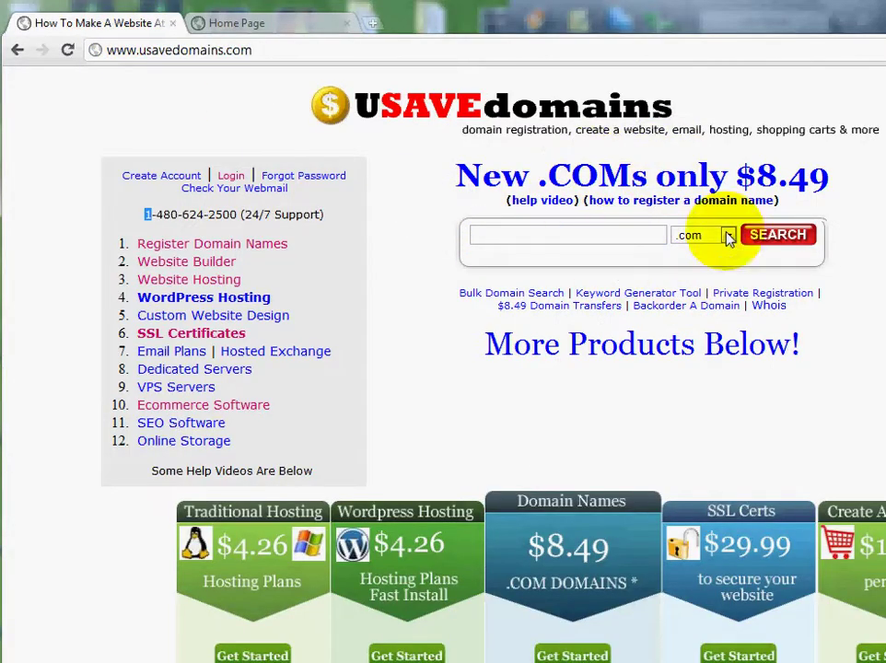
drag(824, 177, 741, 175)
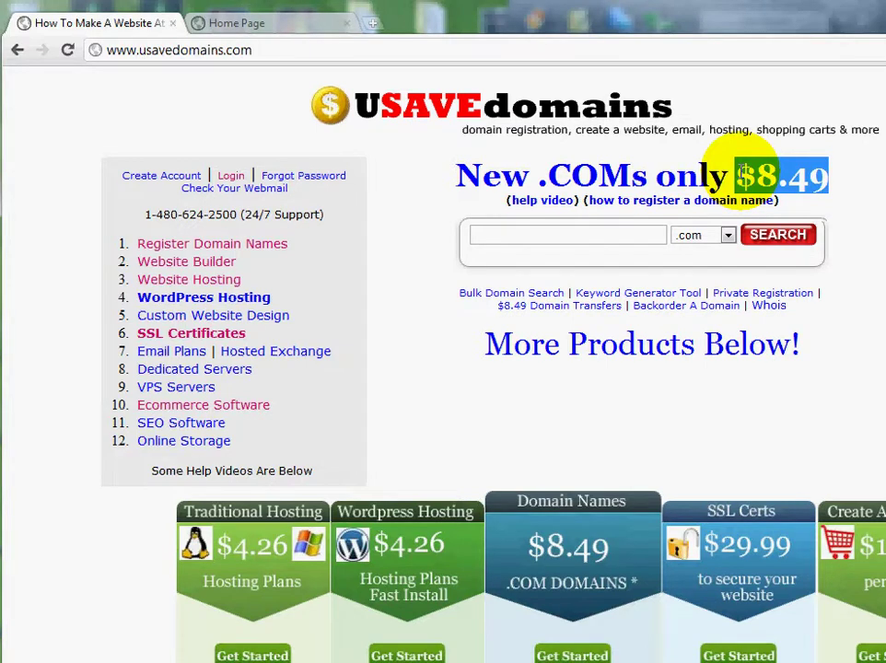
drag(736, 175, 820, 177)
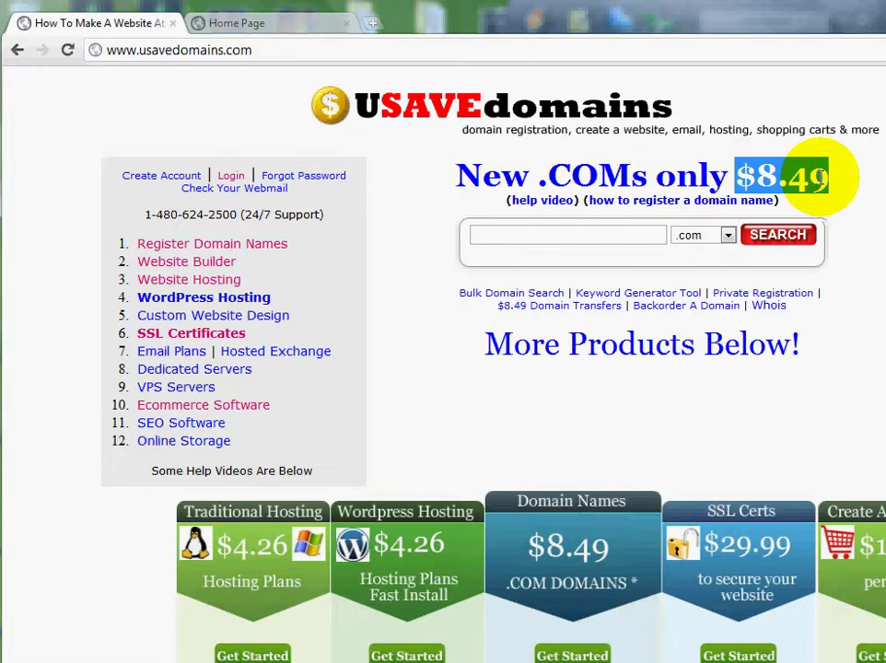
click(833, 185)
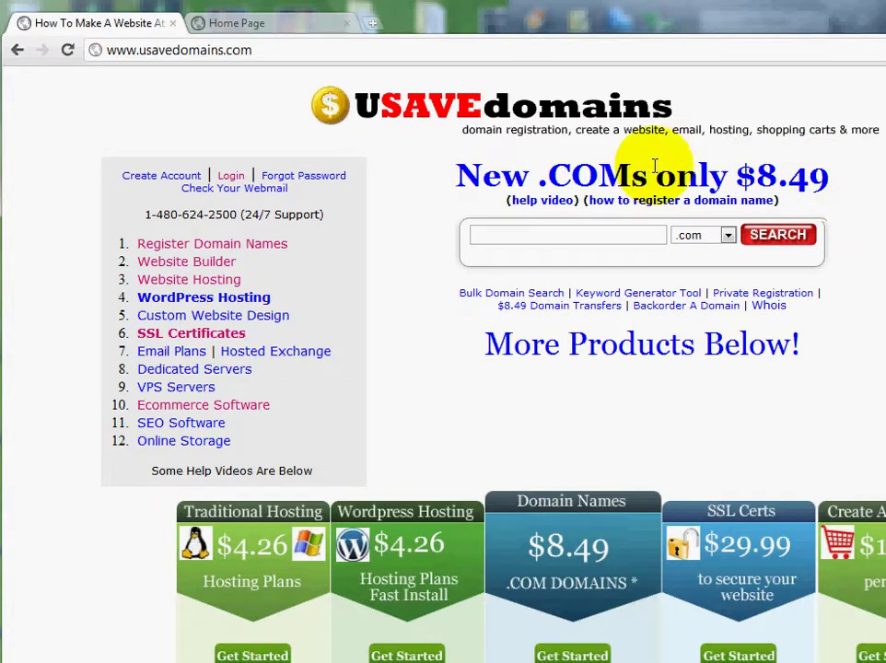
click(727, 235)
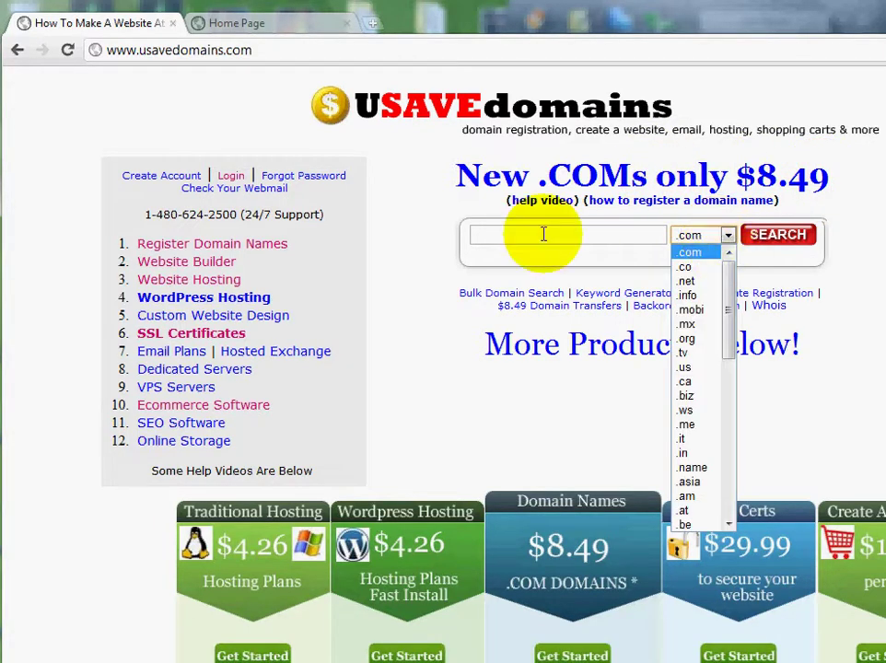
click(414, 232)
drag(235, 263, 138, 261)
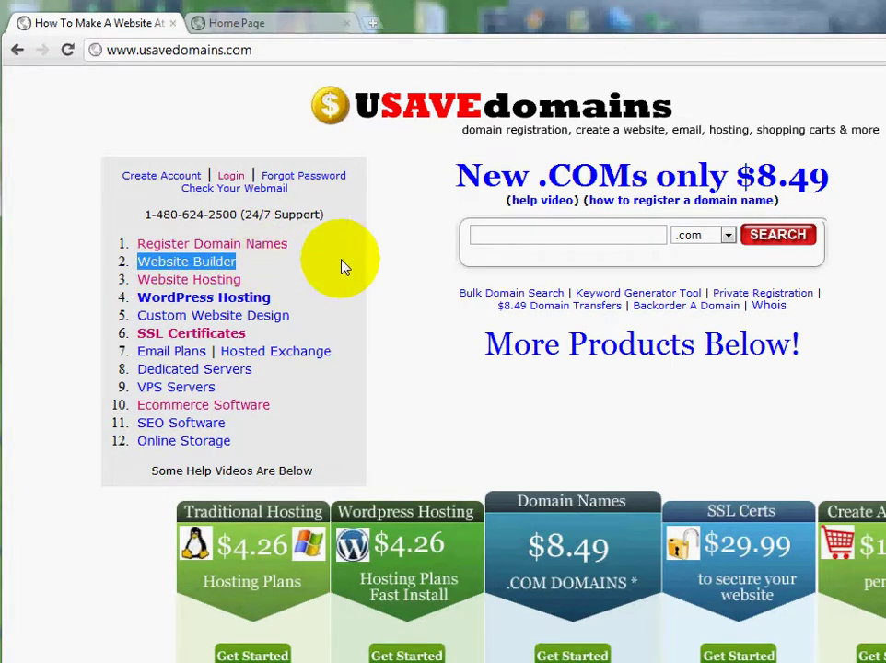
click(384, 266)
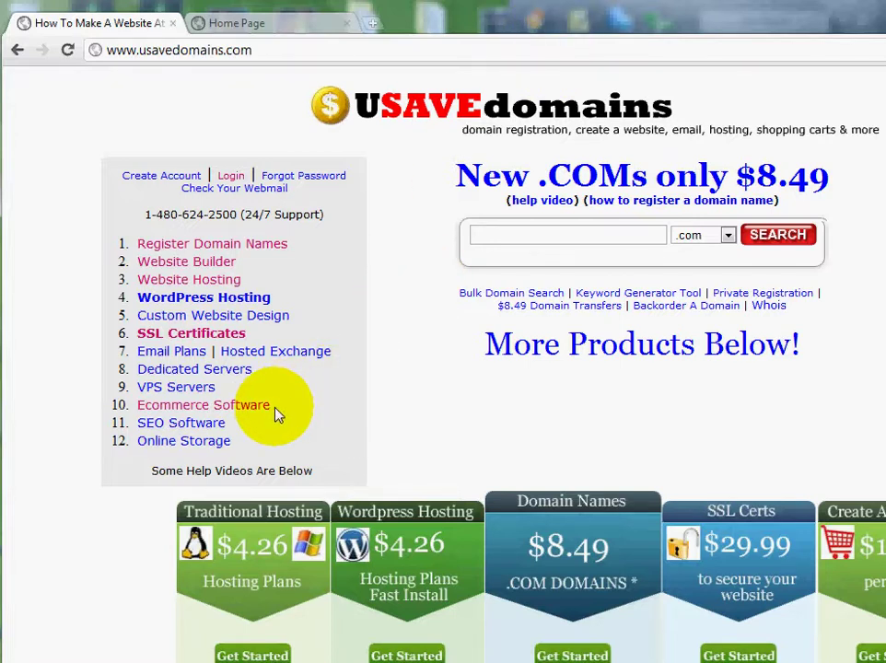
drag(274, 414, 135, 405)
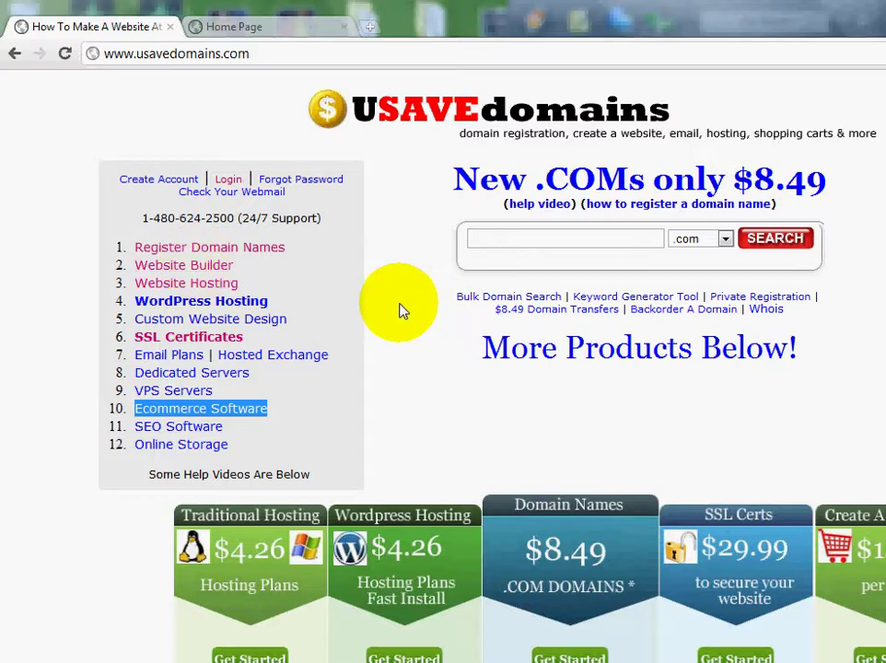
Step: Scroll the USAVEdomains homepage down and back up to review it
scroll(399, 310, down, 3)
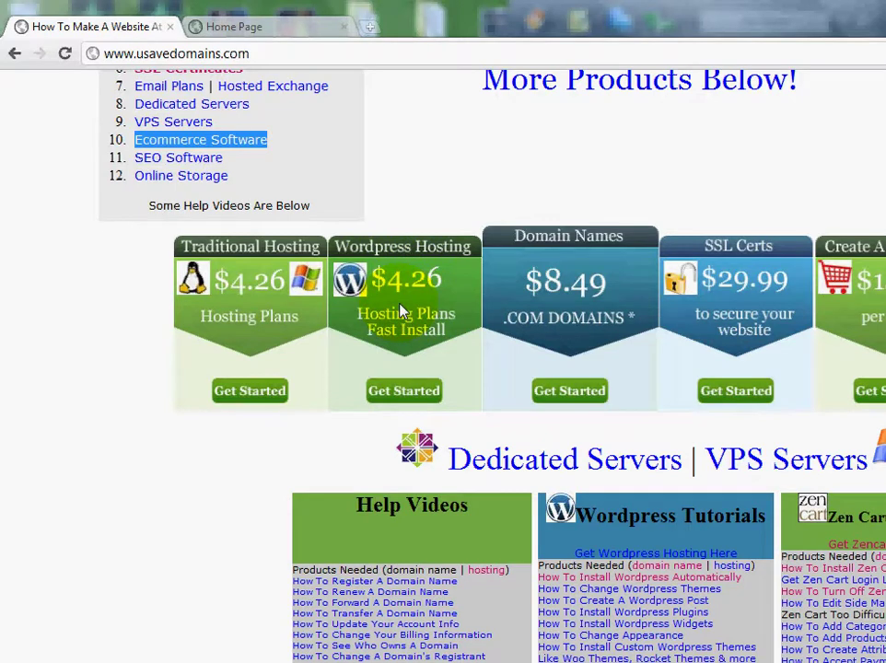
scroll(398, 311, up, 3)
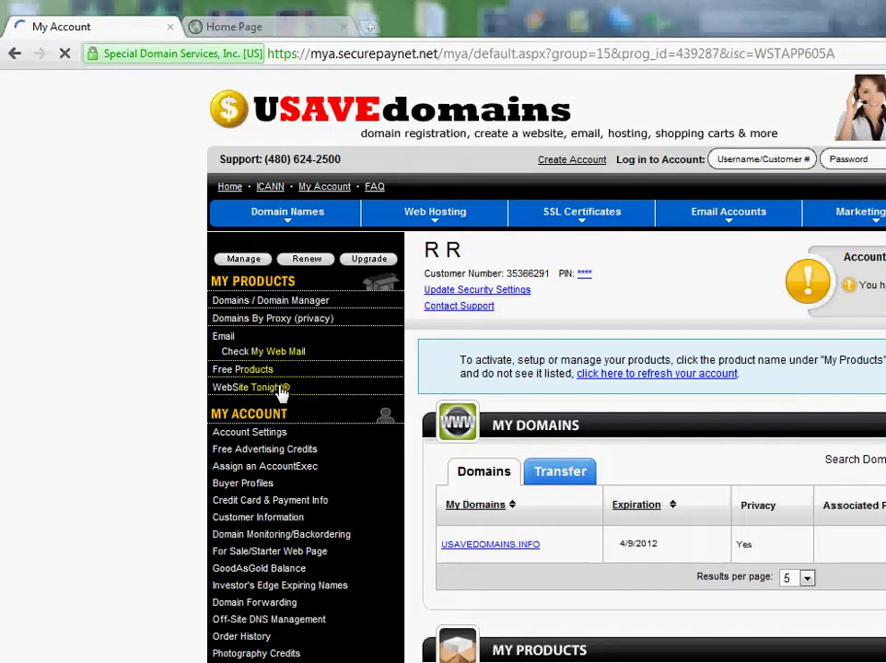
Step: Launch Website Tonight for USAVEDOMAINS.INFO from the My Products list
scroll(282, 387, down, 5)
scroll(282, 366, down, 1)
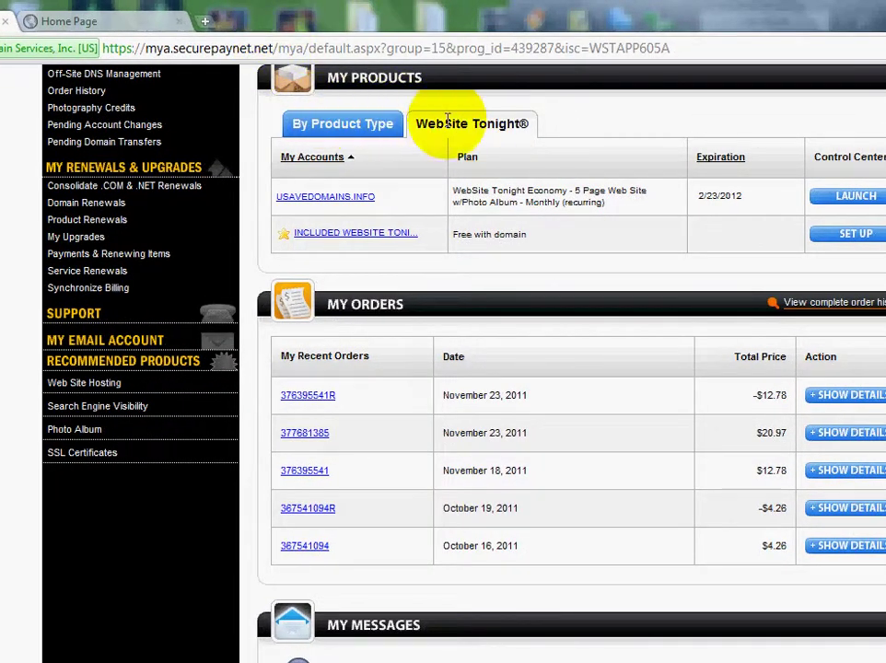
click(854, 197)
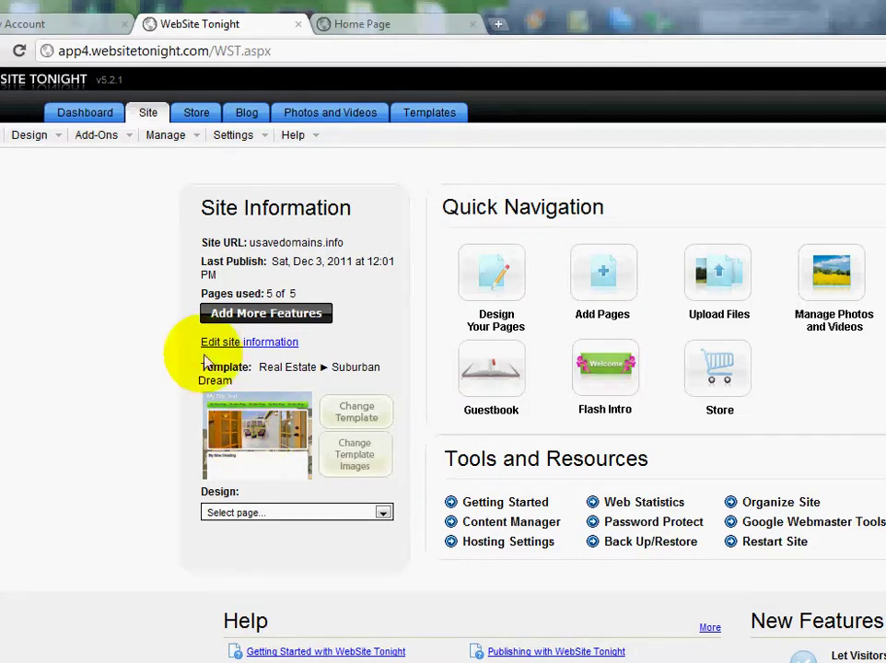
Step: Look over the Add-Ons and Manage menus, then choose Add-Ons > Quick Shopping Cart
click(105, 138)
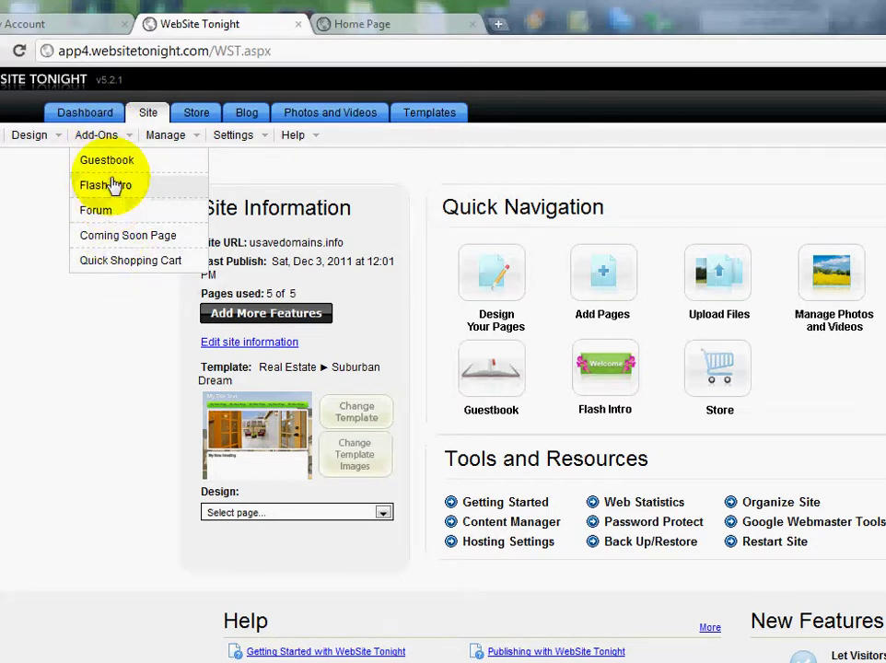
click(184, 136)
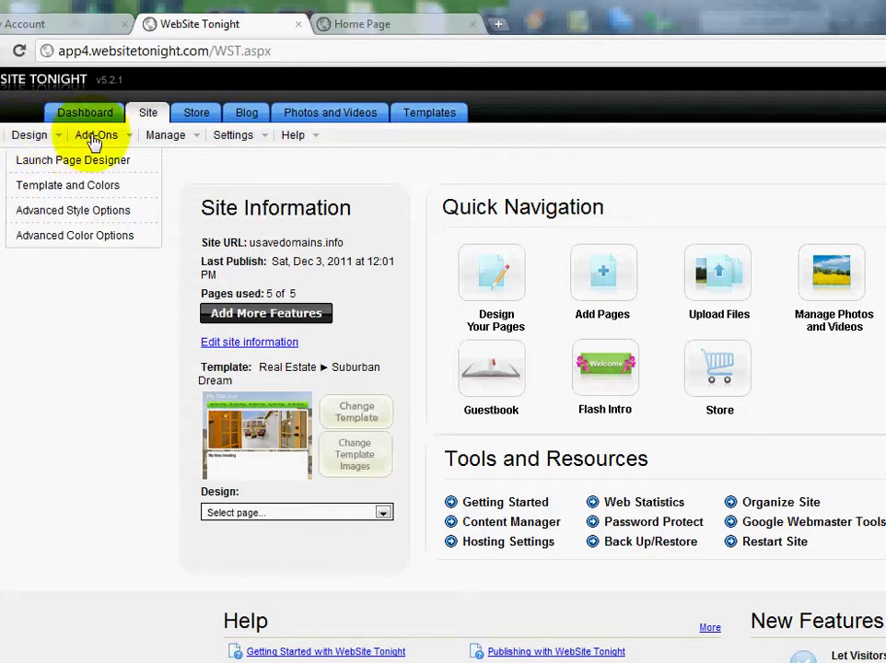
mouse_move(105, 141)
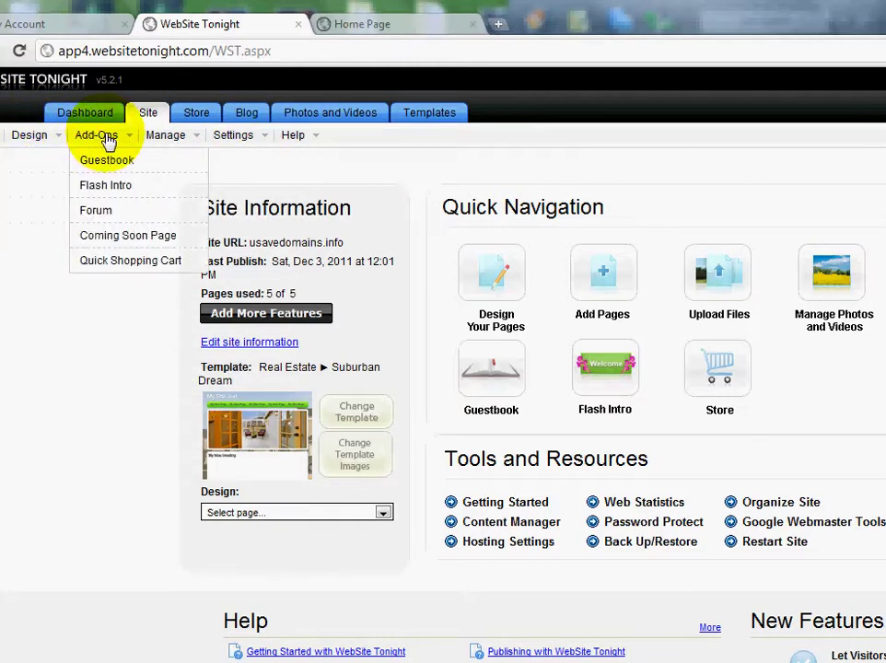
click(117, 261)
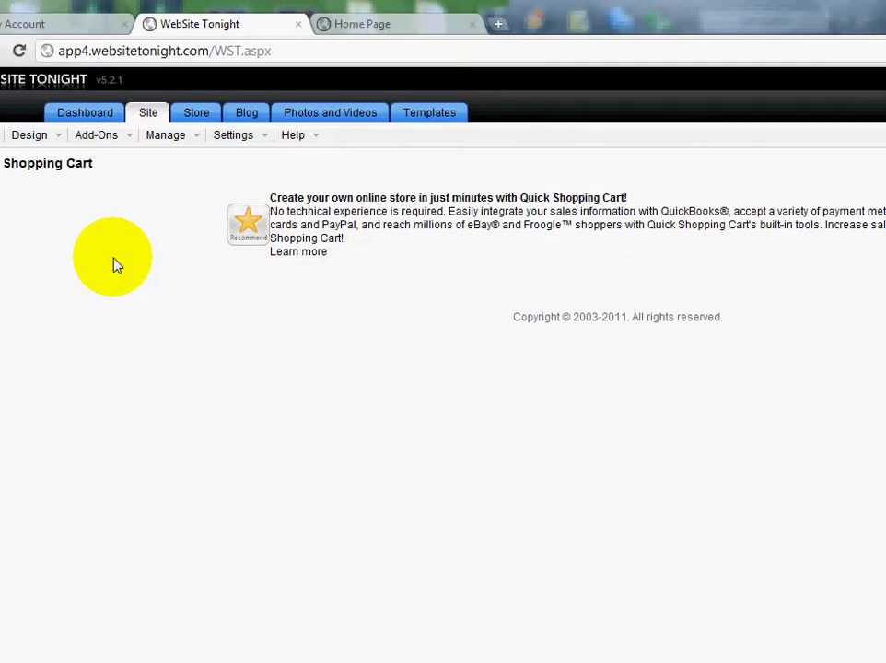
Step: Highlight the 'Create your own online store' heading and follow Learn more to the product page
drag(283, 195, 585, 199)
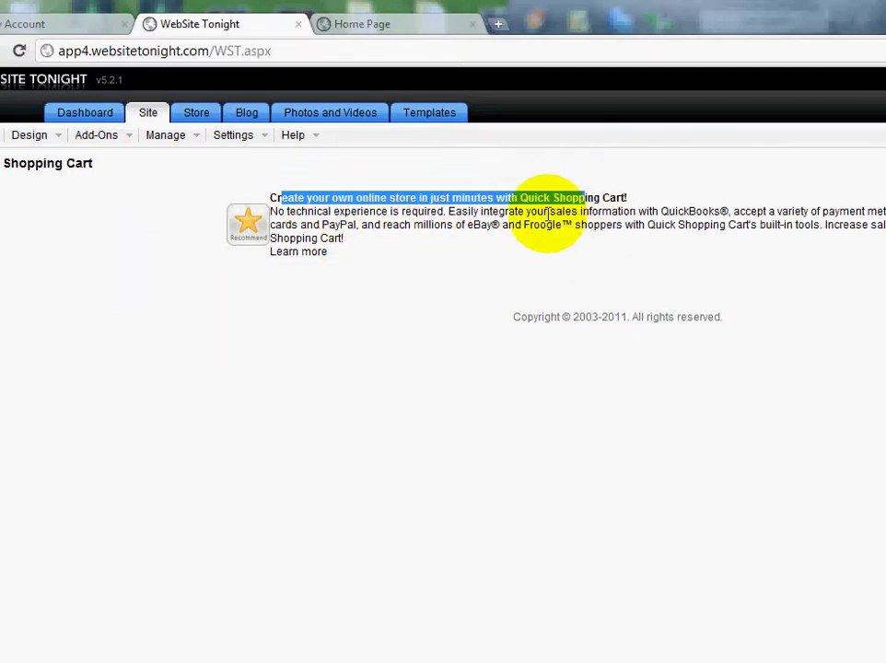
click(297, 260)
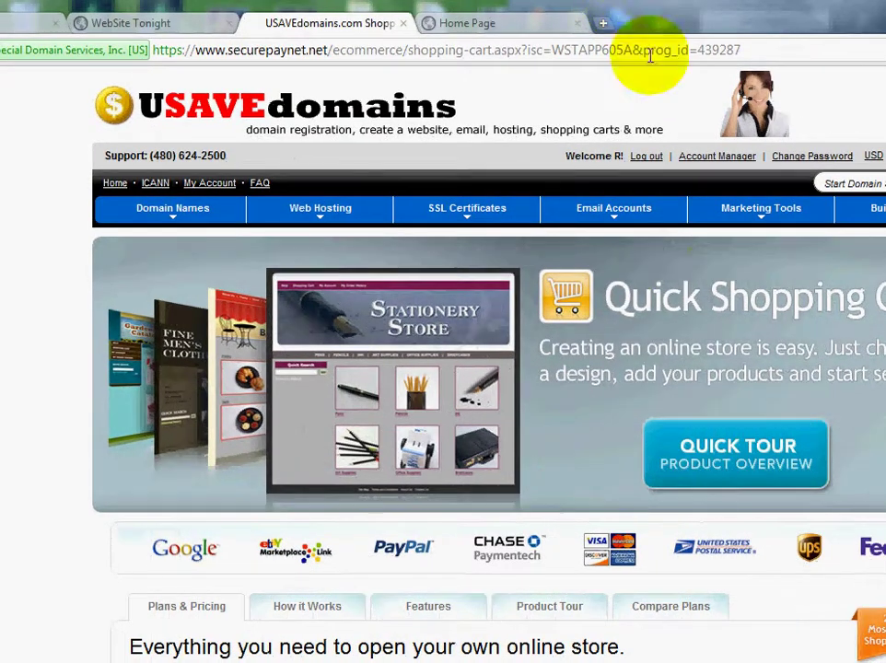
Step: Play the Quick Shopping Cart quick tour video, then close it
mouse_move(682, 208)
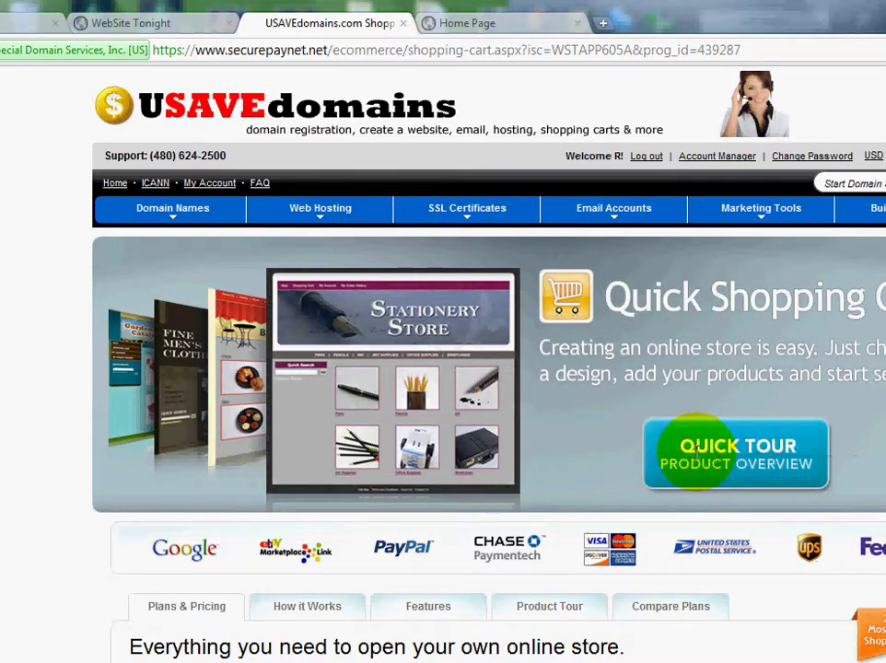
click(697, 459)
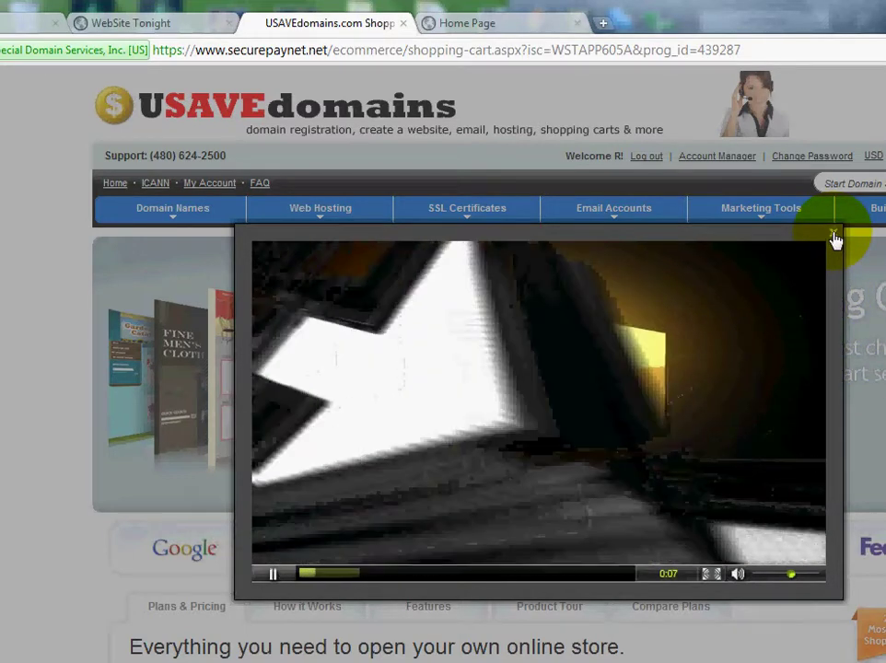
click(833, 236)
Step: Return to the My Account tab and scroll to its top
mouse_move(509, 227)
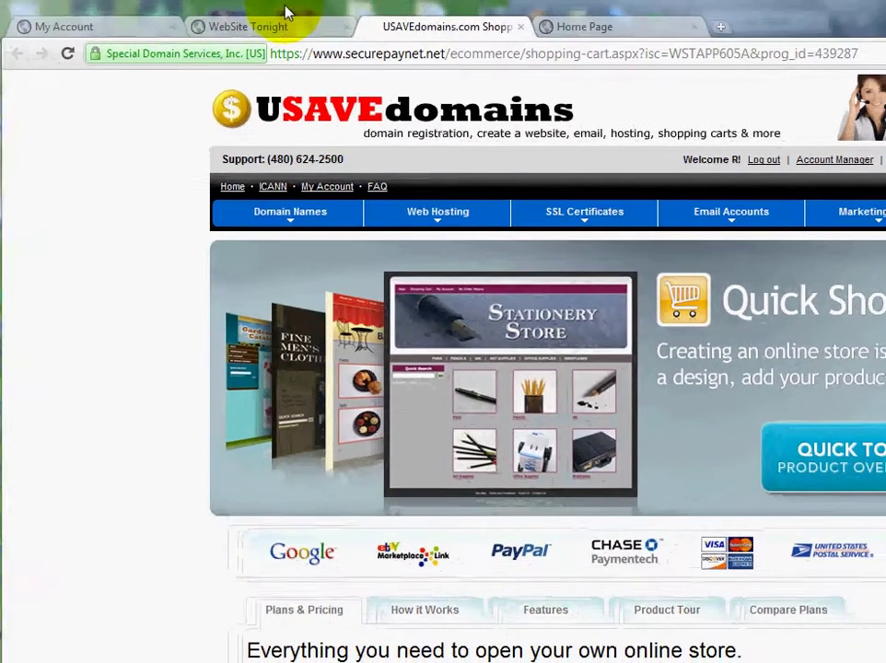
click(116, 27)
scroll(128, 253, up, 6)
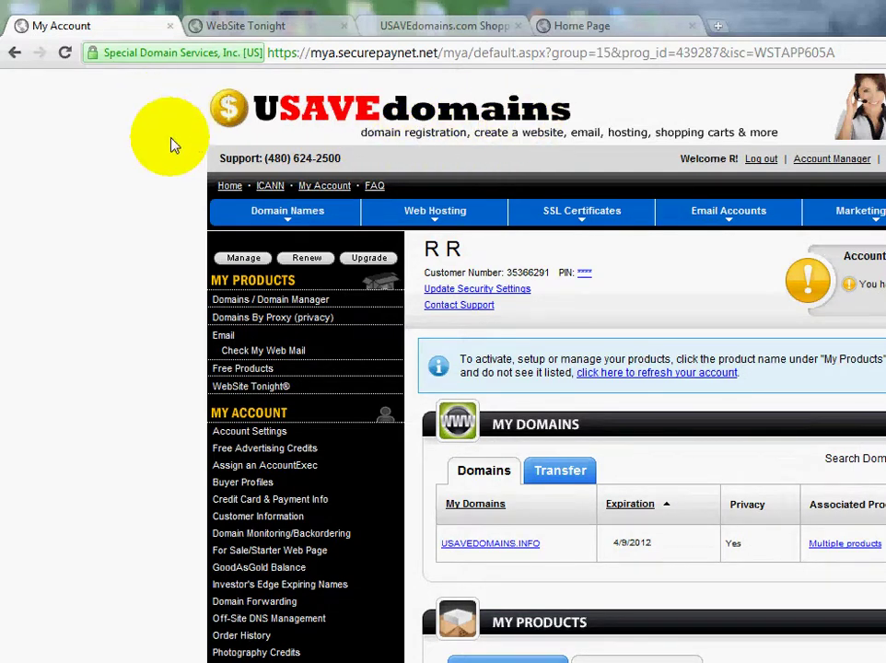
Step: Go to the Home page, skim it, and briefly highlight the 24/7 support phone line
click(222, 186)
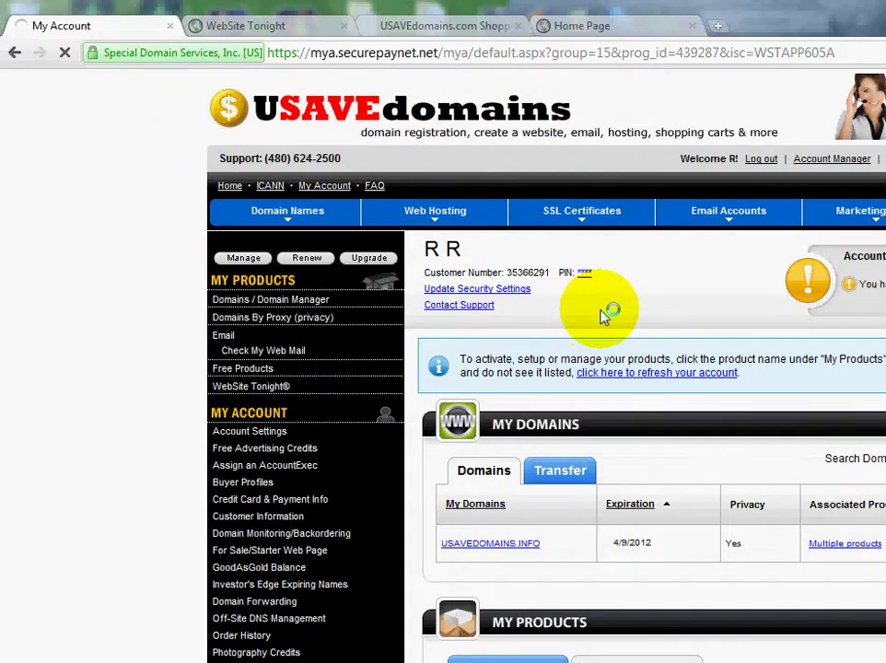
scroll(603, 313, down, 6)
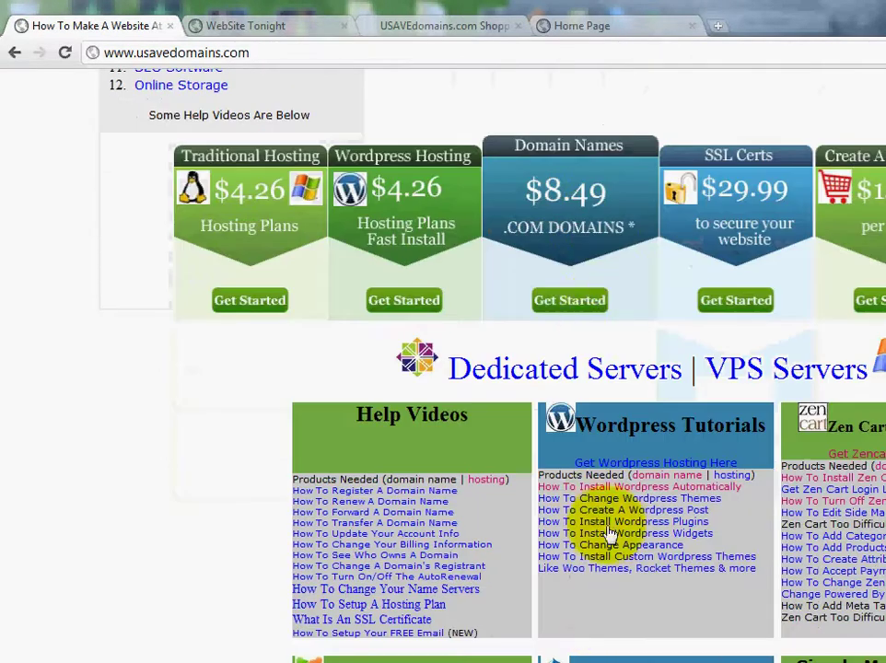
scroll(587, 375, up, 4)
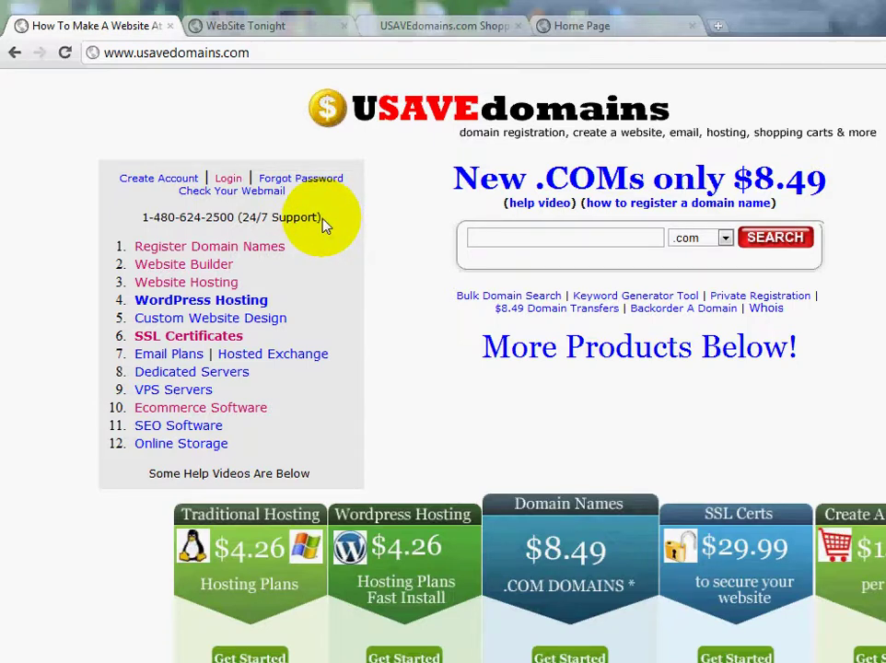
drag(322, 221, 140, 214)
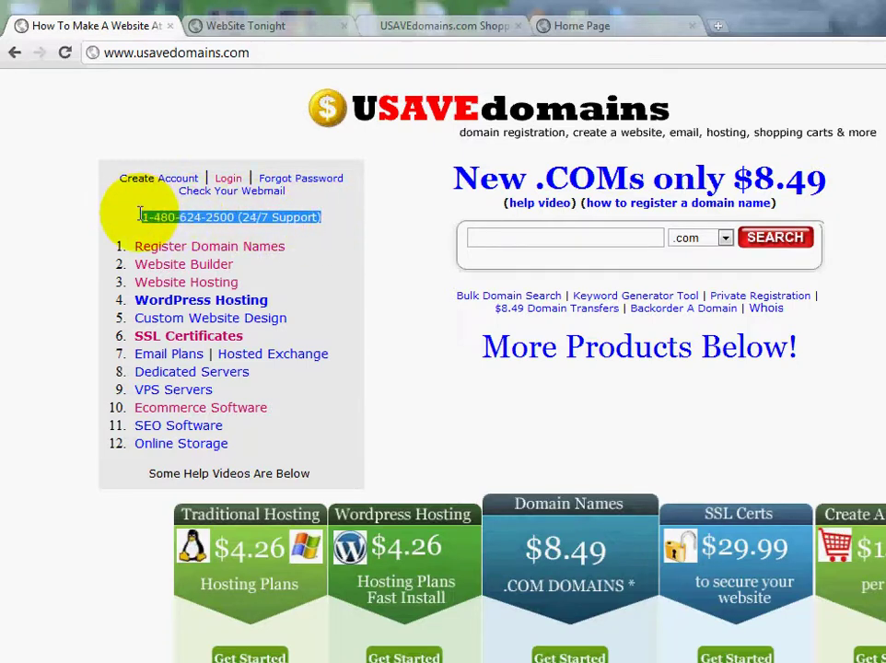
click(142, 218)
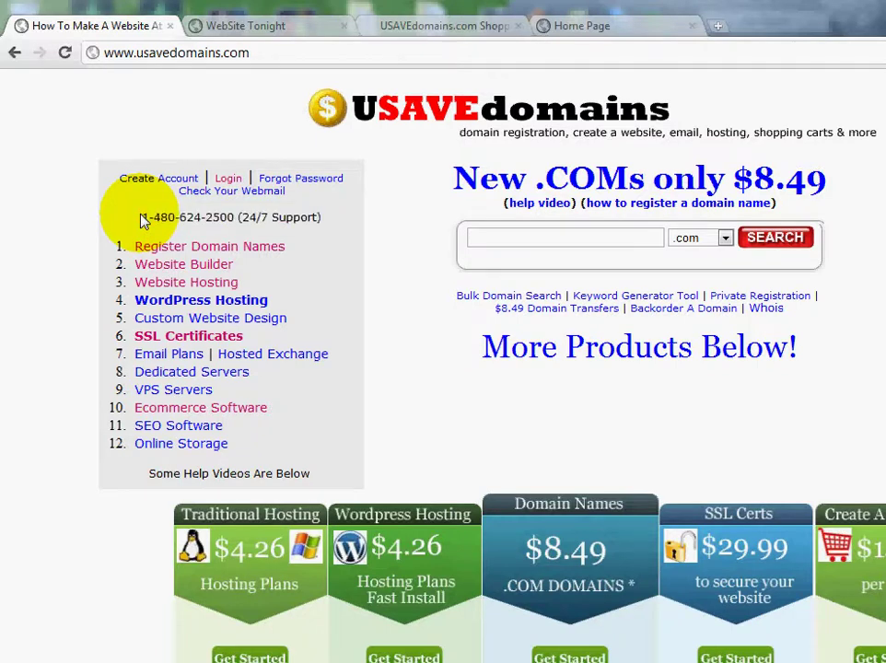